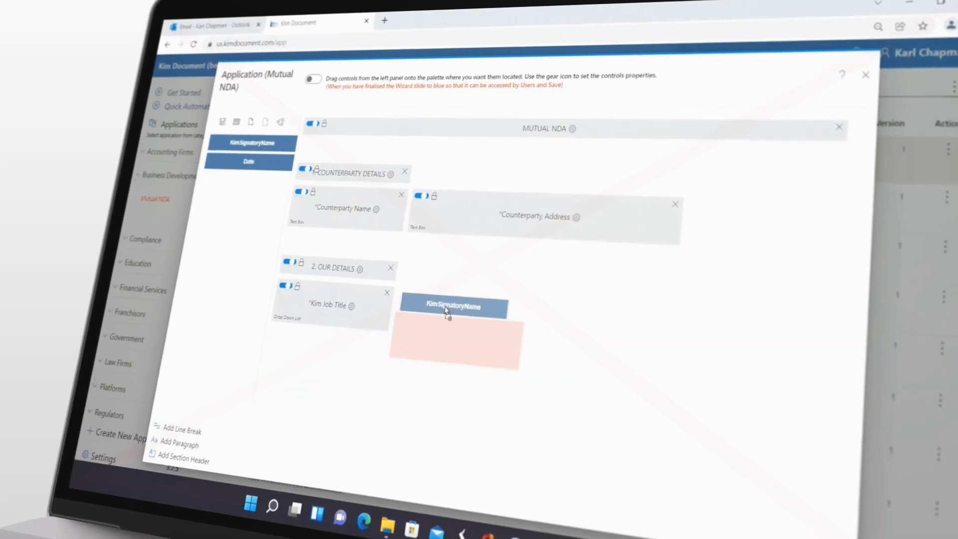
{"action": "left_click_drag", "start_coordinate": [445, 310], "coordinate": [439, 311]}
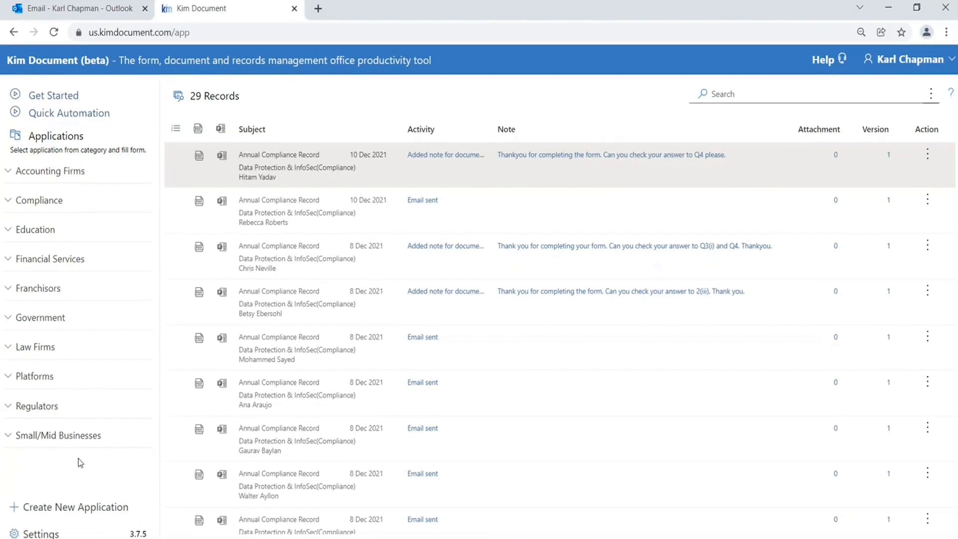
Step: Start a new application named Mutual NDA, filling in its tooltip, description, wizard description and sender name Kim Technologies
{"action": "left_click", "coordinate": [71, 507]}
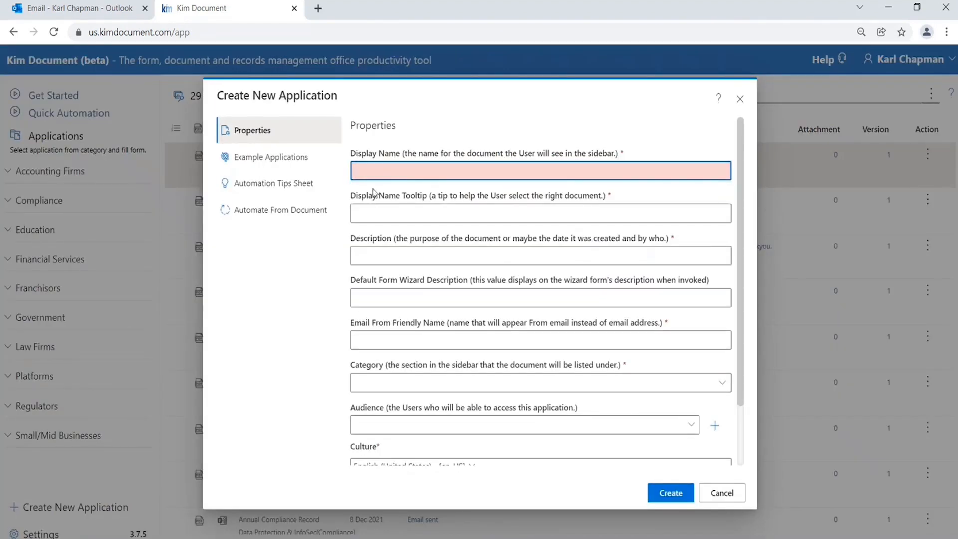
{"action": "mouse_move", "coordinate": [382, 169]}
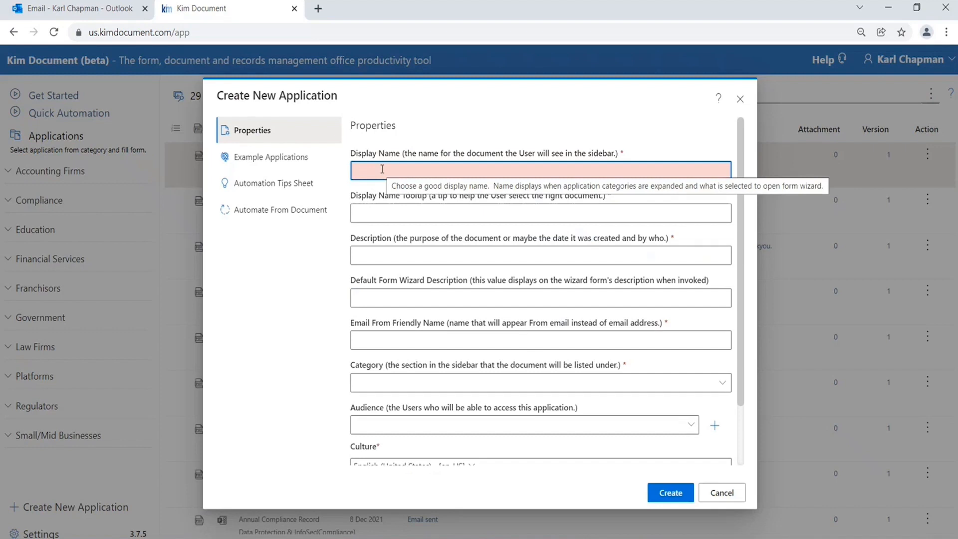
{"action": "type", "text": "Mutual NDA"}
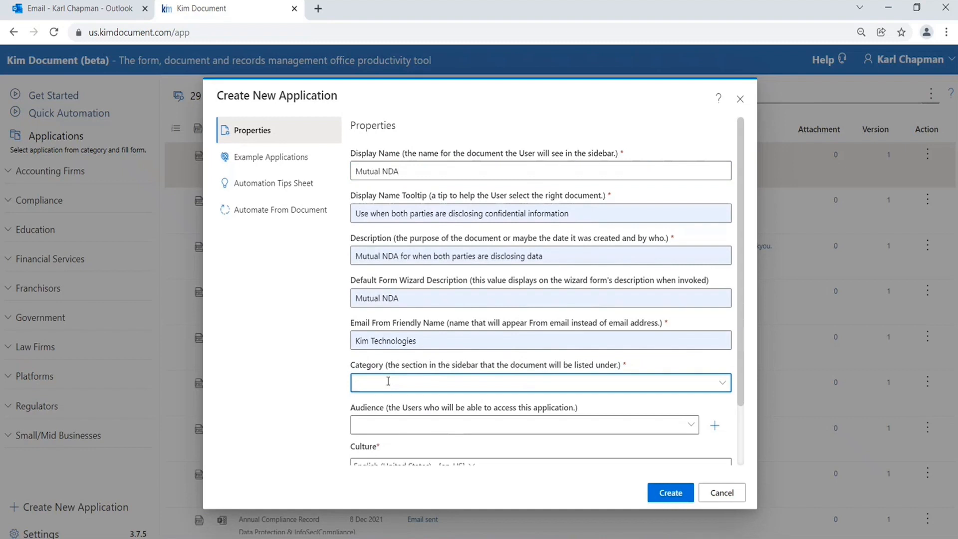
Step: Set the application's category to a new one called Business Development
{"action": "left_click", "coordinate": [723, 383]}
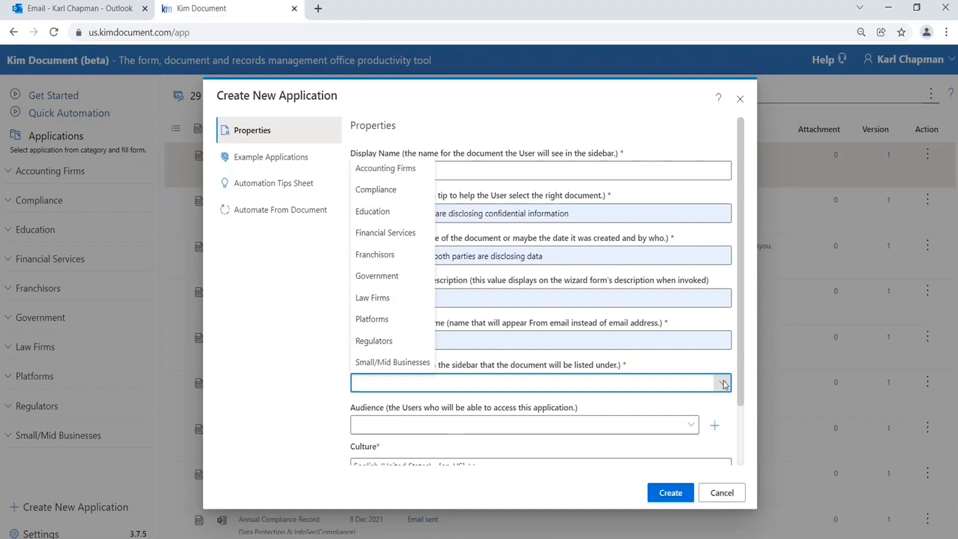
{"action": "left_click", "coordinate": [723, 383]}
{"action": "type", "text": "Business "}
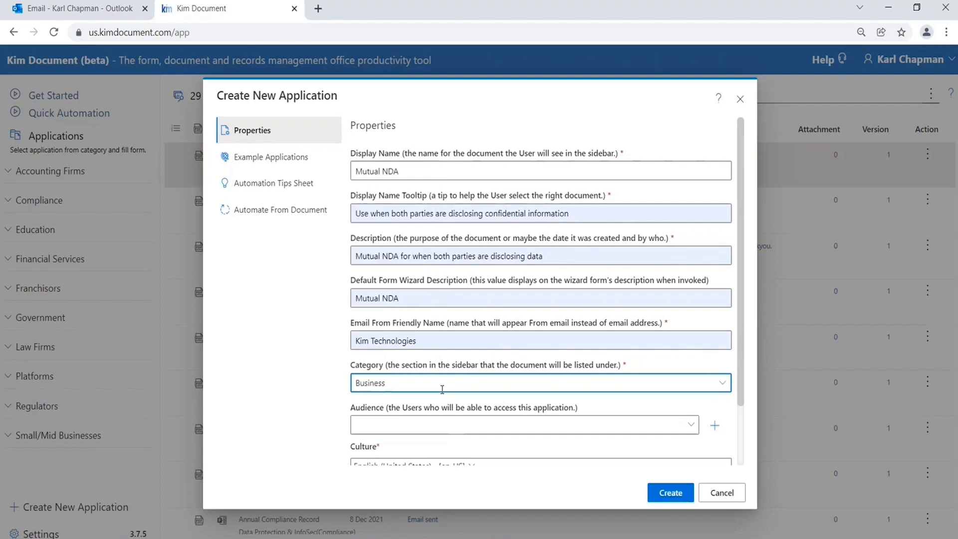
{"action": "type", "text": "Development"}
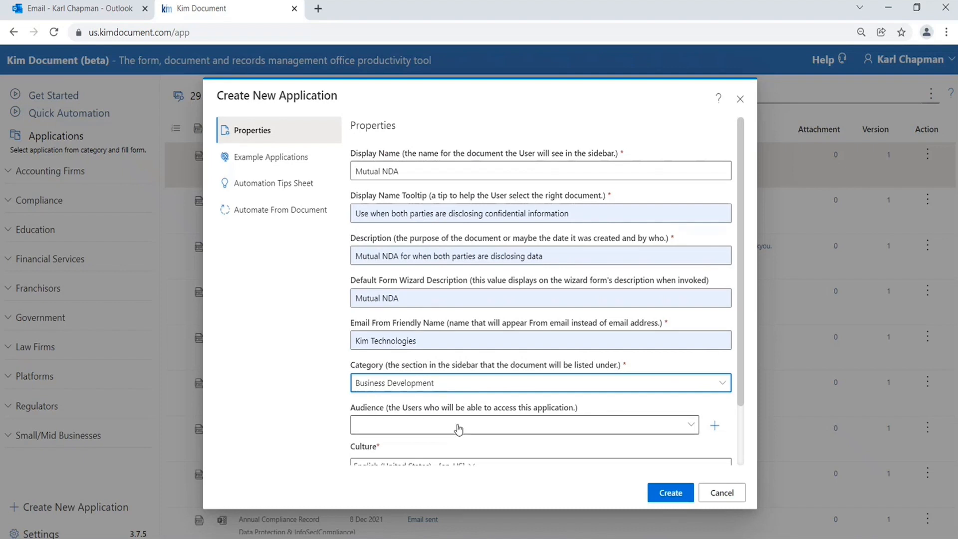
Step: Set the application's audience to All Users
{"action": "left_click", "coordinate": [690, 425]}
{"action": "left_click", "coordinate": [395, 368]}
{"action": "scroll", "coordinate": [506, 369], "scroll_direction": "down", "scroll_amount": 3}
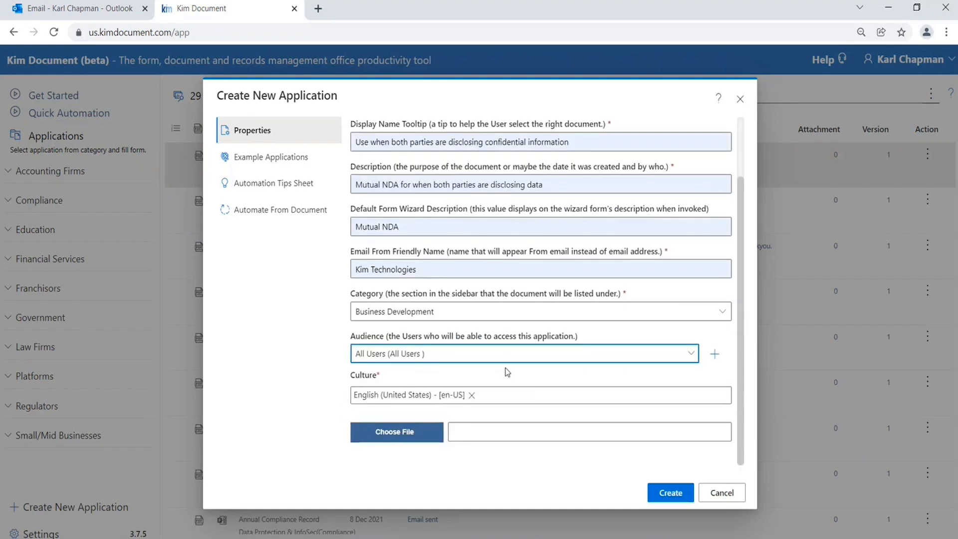
Step: Attach the template Kim NDA Mutual - England and Wales.docx and create the application
{"action": "left_click", "coordinate": [396, 432]}
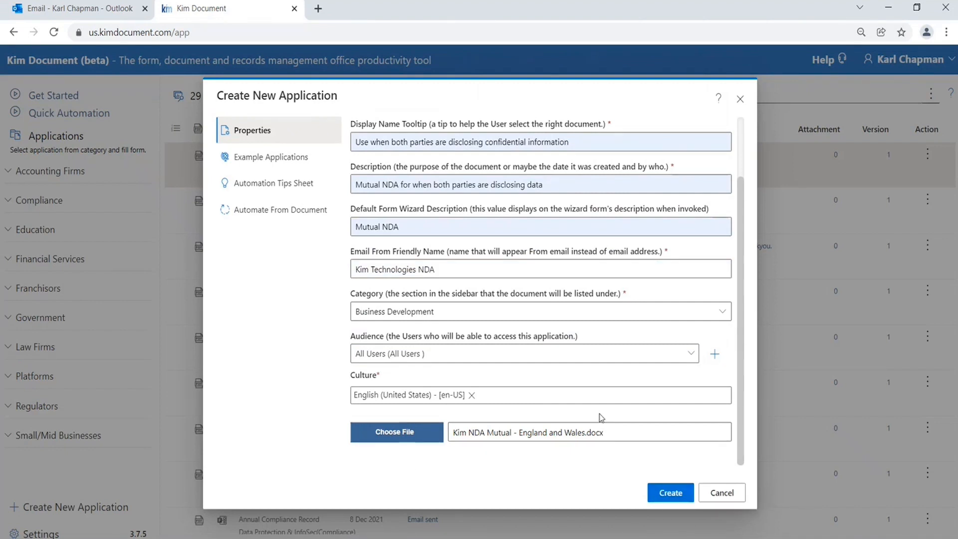
{"action": "left_click", "coordinate": [660, 493]}
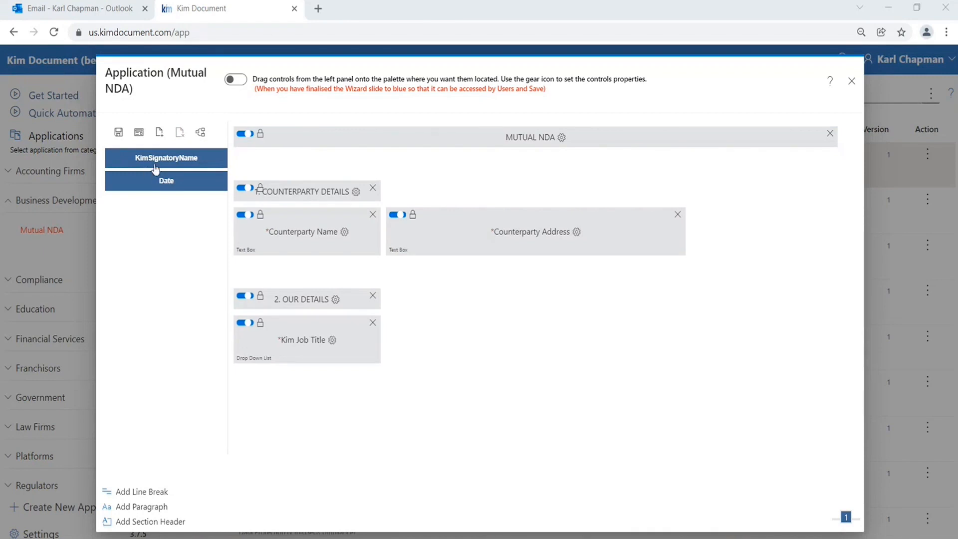
Step: Place the KimSignatoryName field beside Kim Job Title and relabel it Kim Signatory Name
{"action": "left_click_drag", "start_coordinate": [158, 158], "coordinate": [446, 336]}
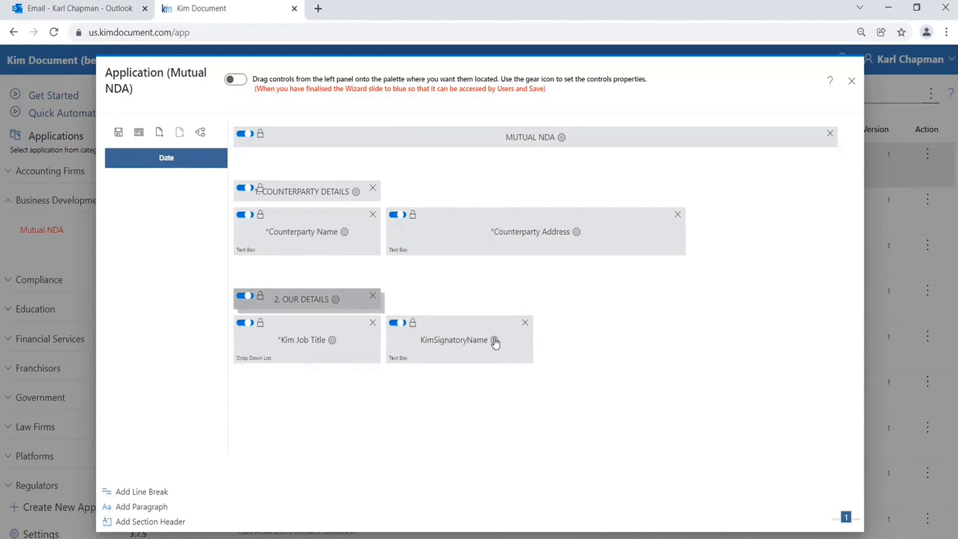
{"action": "left_click", "coordinate": [494, 340]}
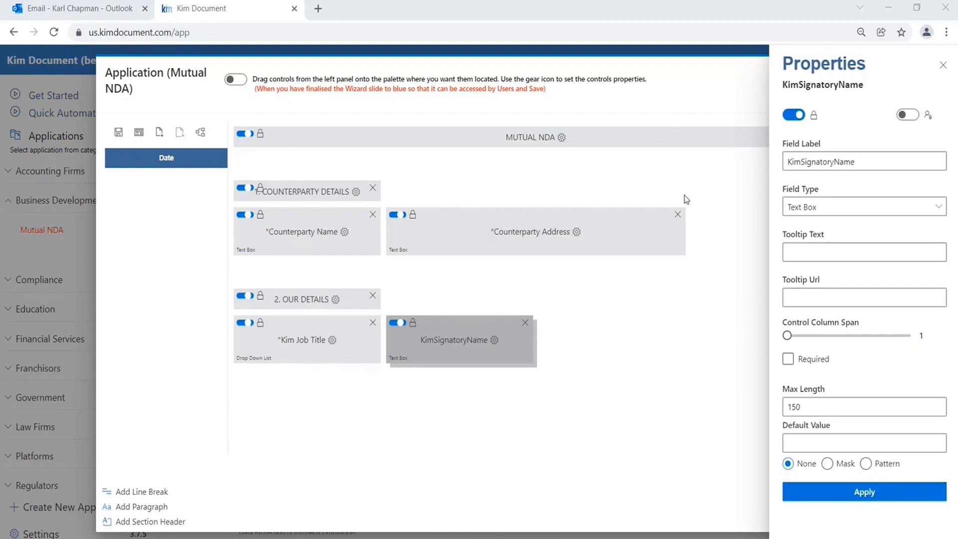
{"action": "left_click", "coordinate": [800, 162]}
{"action": "left_click", "coordinate": [838, 161]}
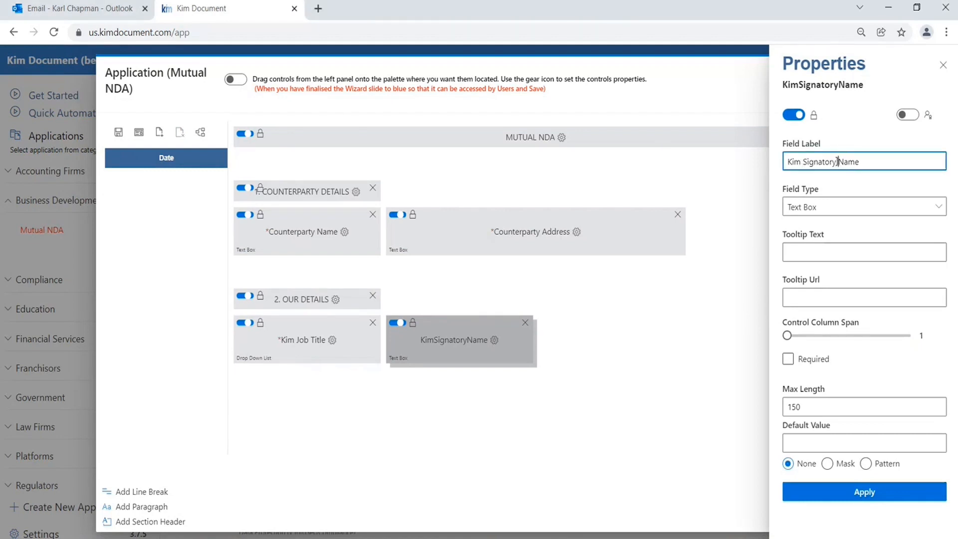
Step: Make the signatory field a required drop-down list with the items Person A, Person B and Person C, and apply
{"action": "left_click", "coordinate": [871, 209]}
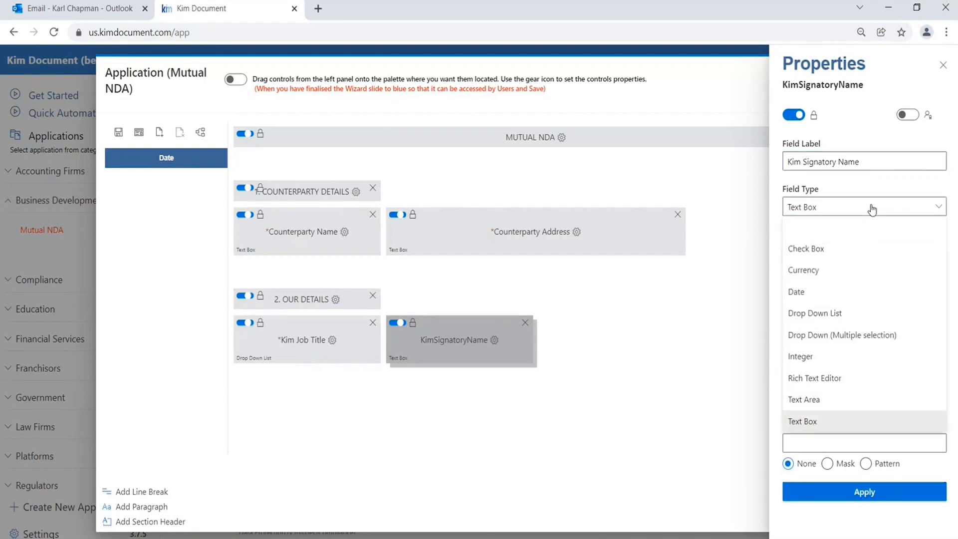
{"action": "left_click", "coordinate": [821, 314]}
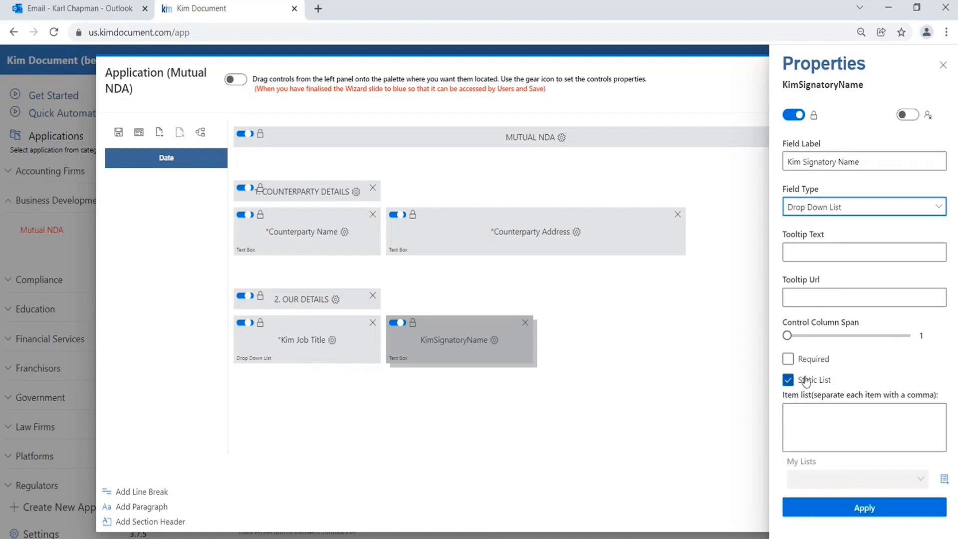
{"action": "left_click", "coordinate": [788, 359]}
{"action": "left_click", "coordinate": [806, 416]}
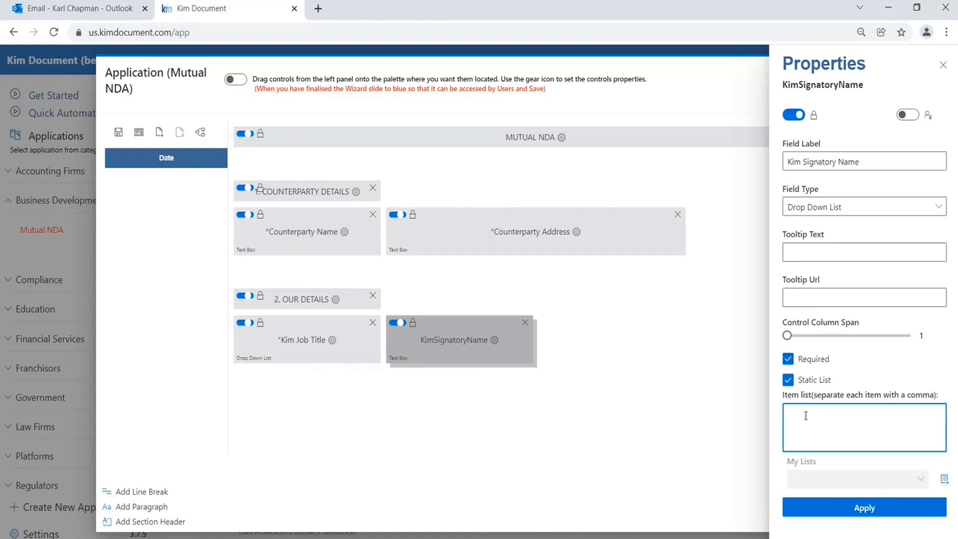
{"action": "type", "text": "Person A,Person B,Persoin C"}
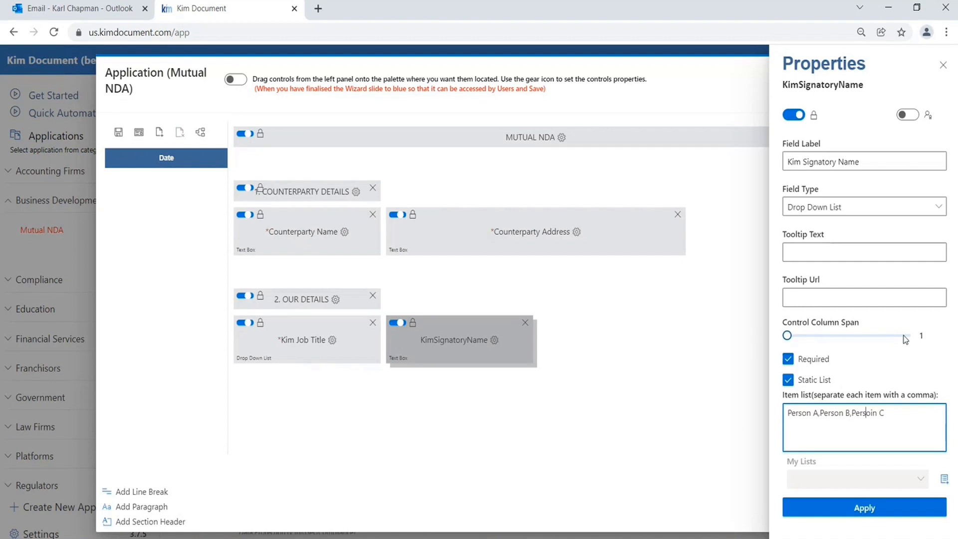
{"action": "key", "text": "Delete"}
{"action": "left_click", "coordinate": [890, 511]}
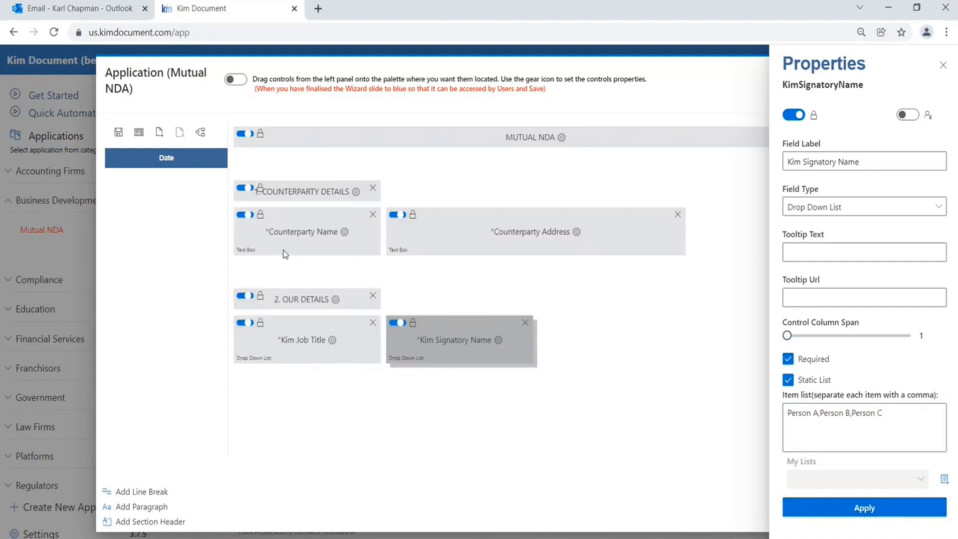
Step: Place the Date field under Kim Job Title, set its type to Date, mark it required and apply
{"action": "left_click_drag", "start_coordinate": [192, 167], "coordinate": [274, 397]}
{"action": "left_click", "coordinate": [239, 377]}
{"action": "left_click", "coordinate": [246, 403]}
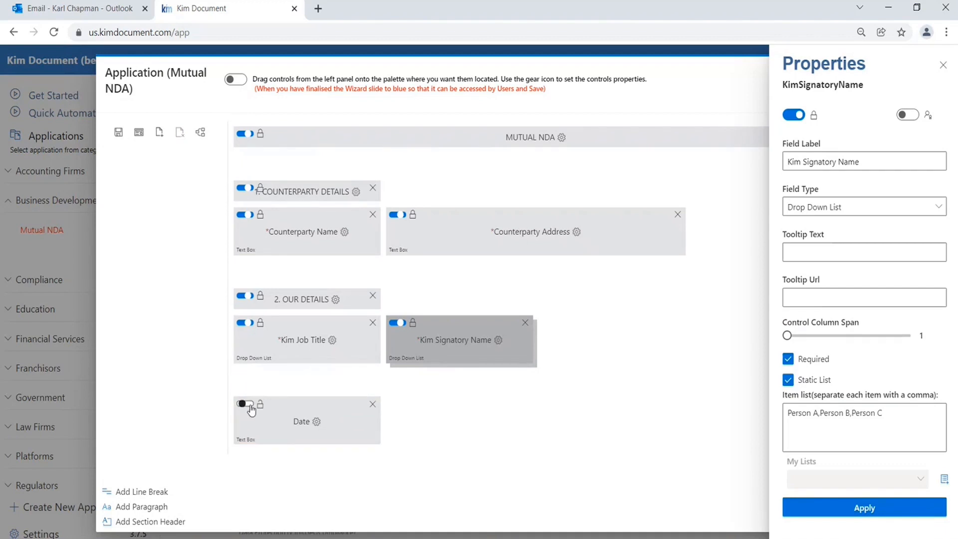
{"action": "left_click", "coordinate": [316, 423]}
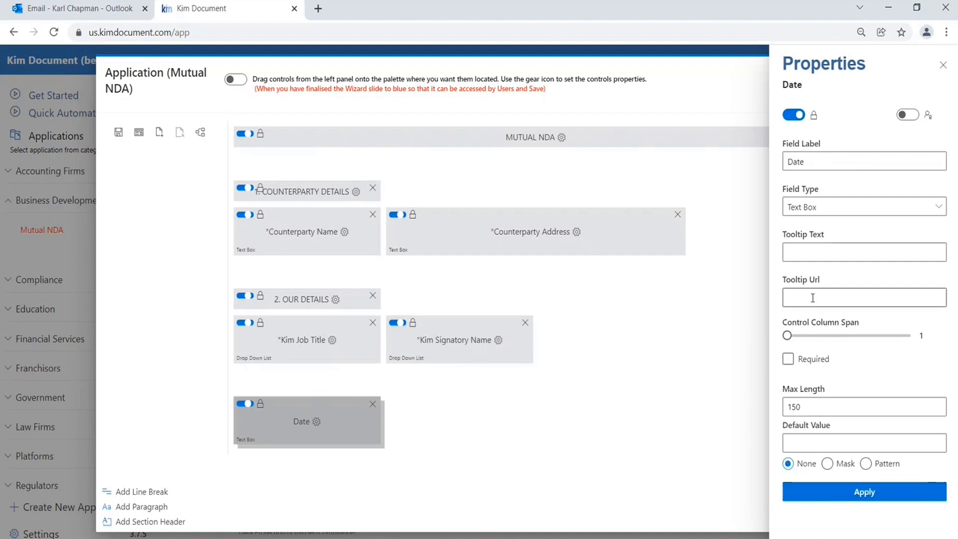
{"action": "left_click", "coordinate": [832, 211]}
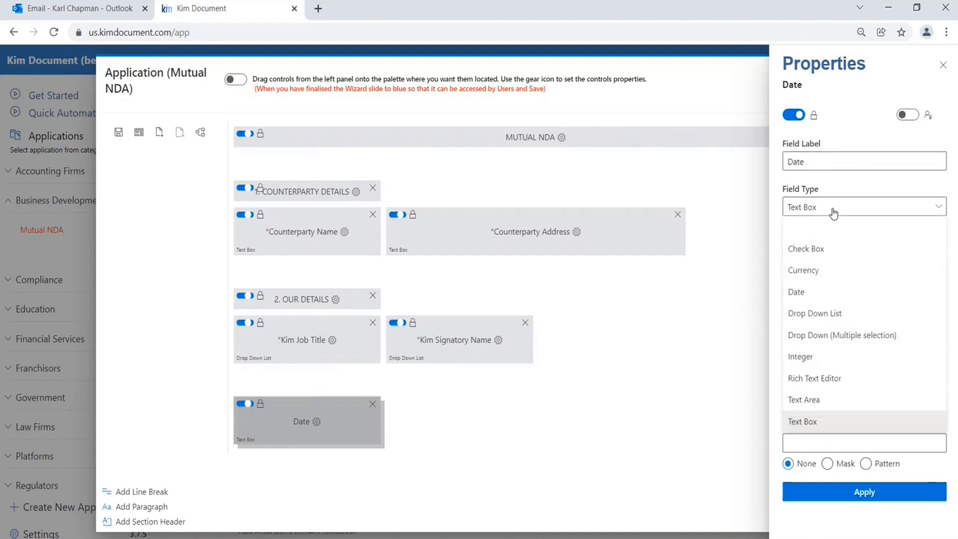
{"action": "left_click", "coordinate": [816, 298]}
{"action": "left_click", "coordinate": [787, 359]}
{"action": "left_click", "coordinate": [846, 497]}
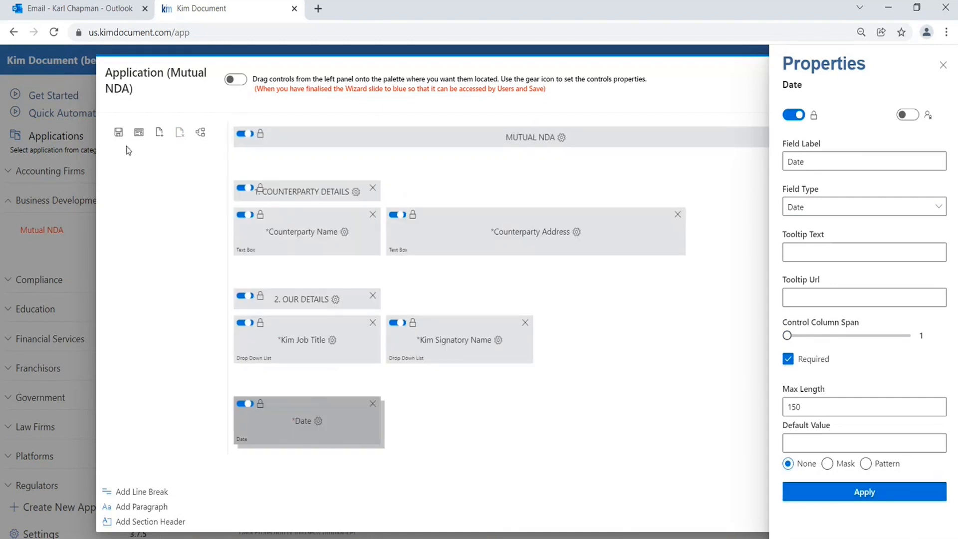
Step: Preview the form and check the signatory and job title drop-downs
{"action": "left_click", "coordinate": [137, 131]}
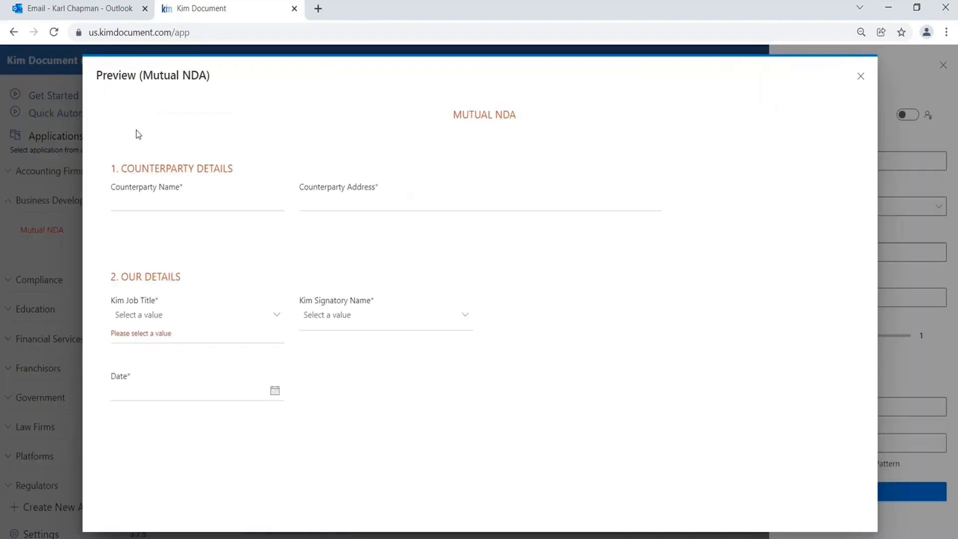
{"action": "left_click", "coordinate": [463, 317]}
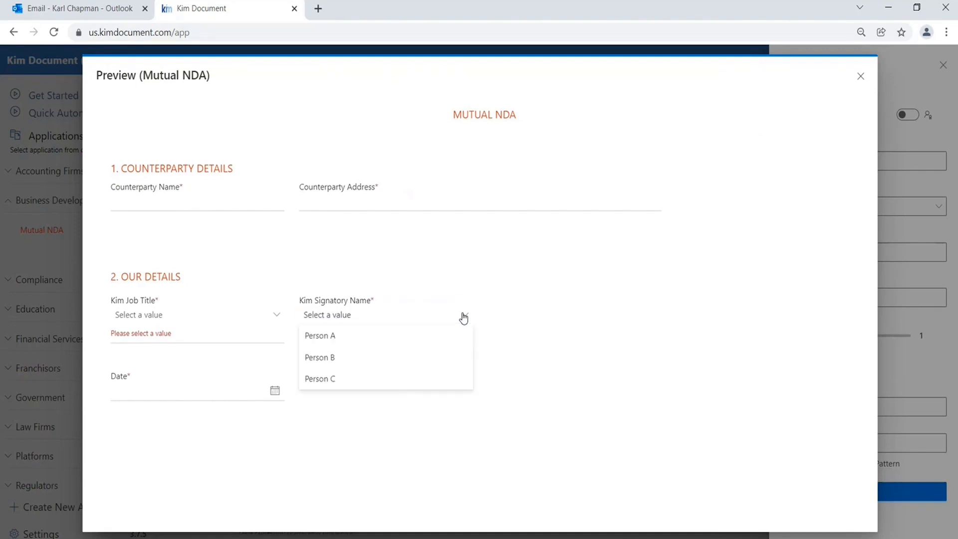
{"action": "left_click", "coordinate": [464, 316]}
{"action": "left_click", "coordinate": [275, 316]}
{"action": "left_click", "coordinate": [278, 317]}
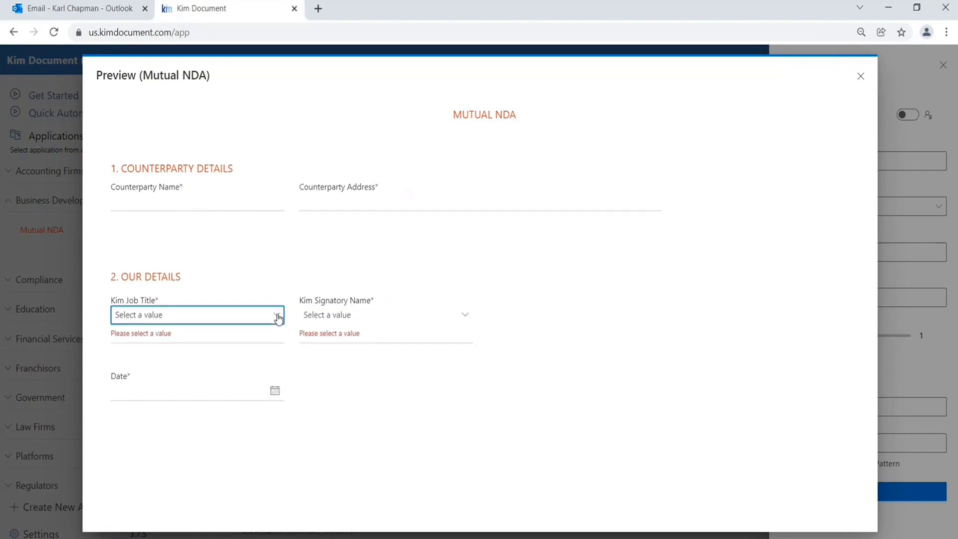
{"action": "left_click", "coordinate": [861, 76]}
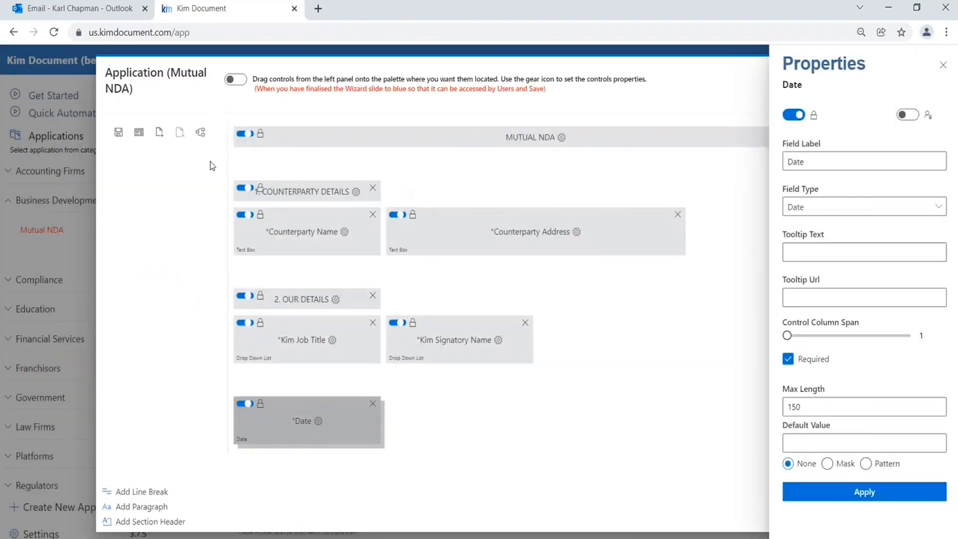
Step: Save the layout, switch the wizard on for users and close the designer
{"action": "left_click", "coordinate": [119, 132]}
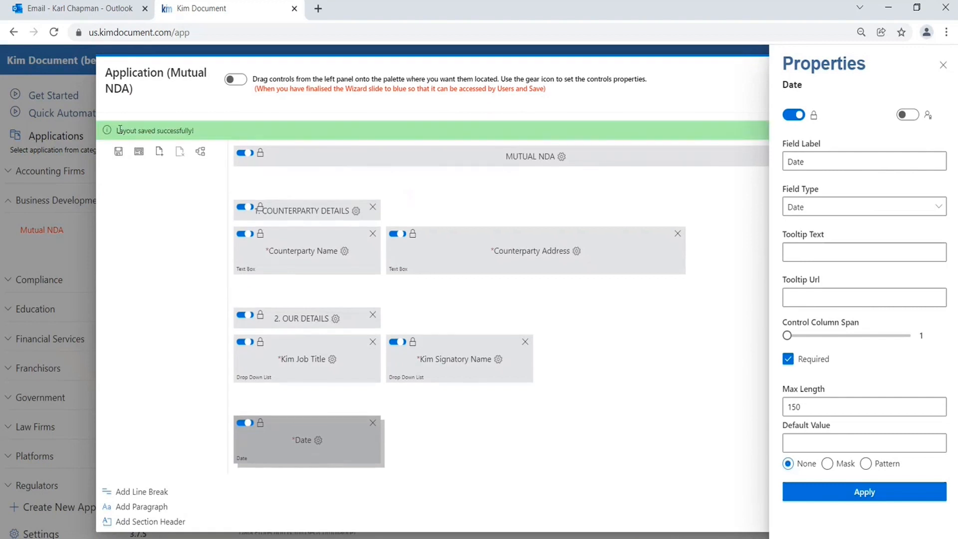
{"action": "left_click", "coordinate": [942, 65]}
{"action": "left_click", "coordinate": [239, 82]}
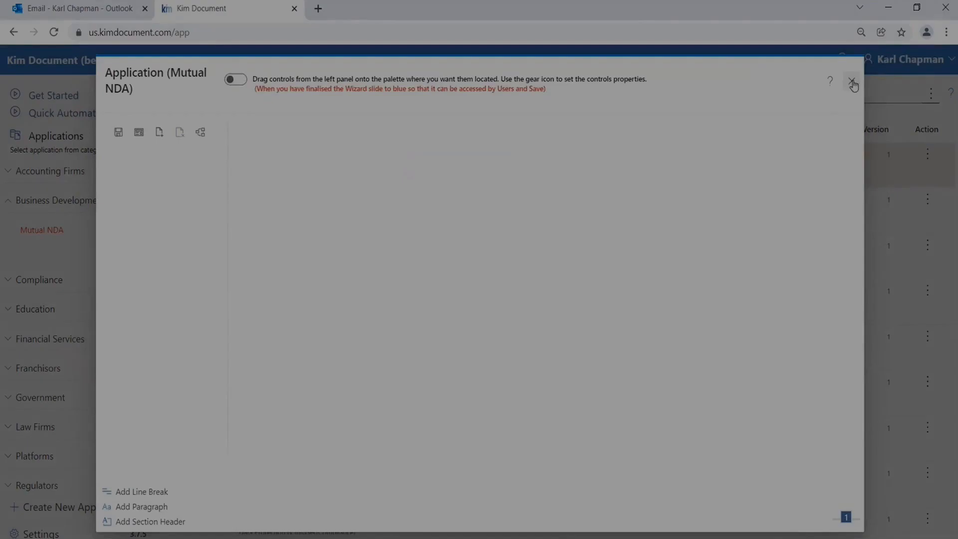
{"action": "left_click", "coordinate": [851, 80]}
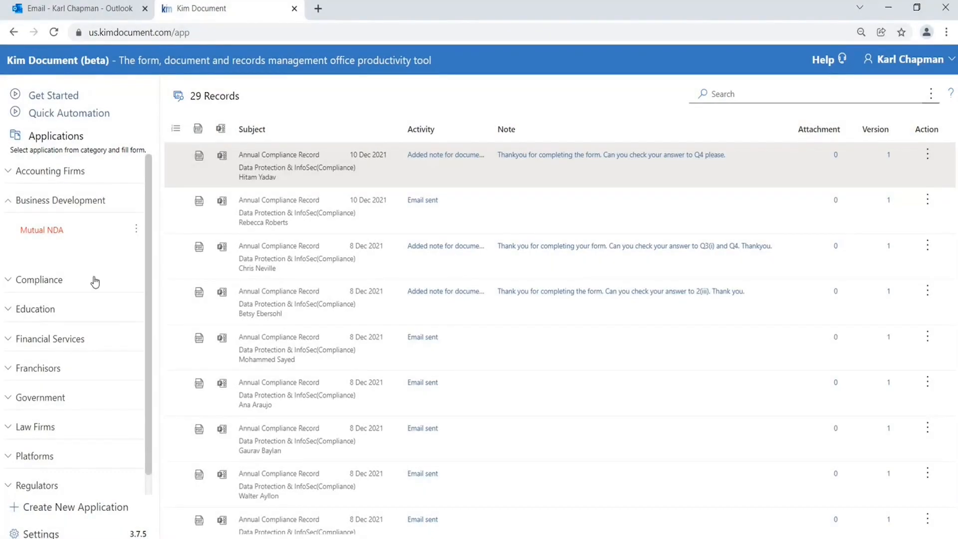
Step: Open the Mutual NDA application from the Business Development category
{"action": "left_click", "coordinate": [64, 202]}
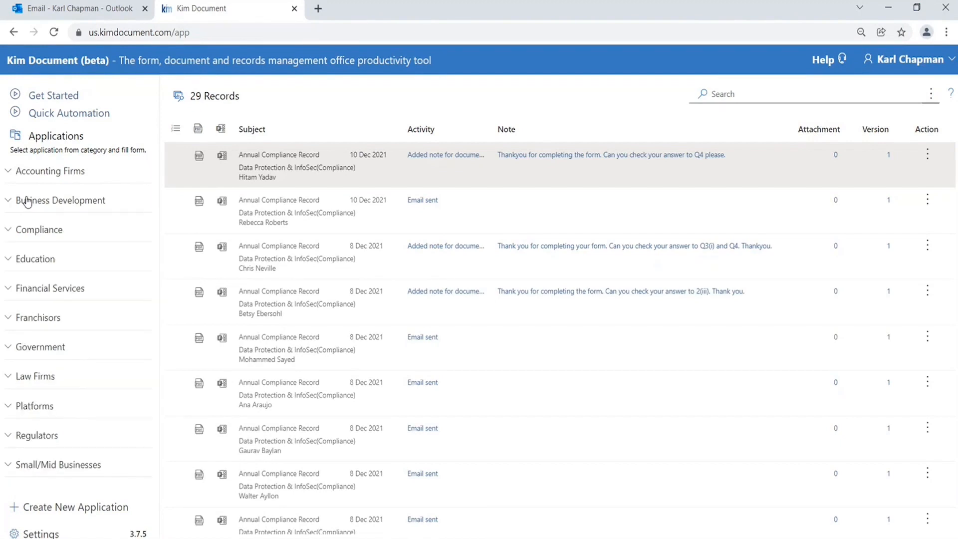
{"action": "left_click", "coordinate": [73, 202]}
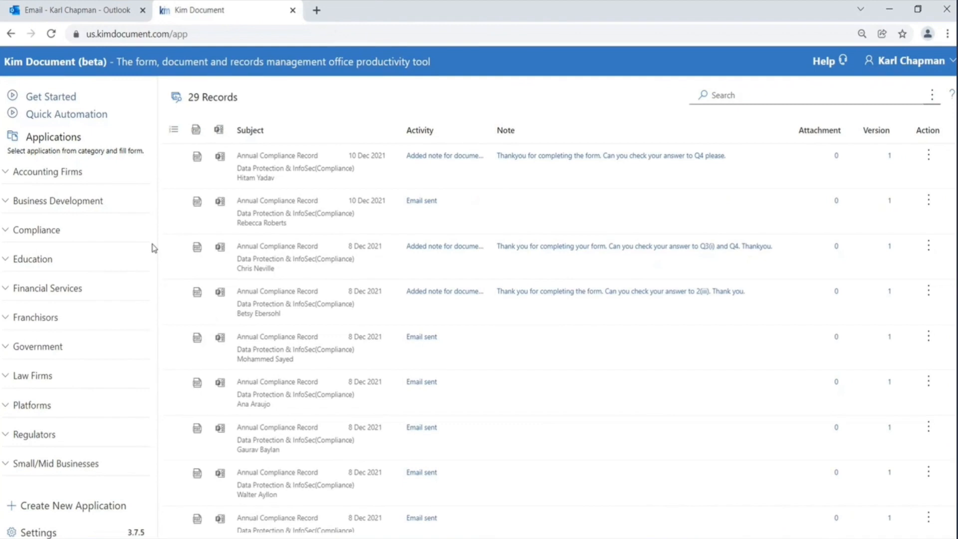
{"action": "left_click", "coordinate": [61, 201]}
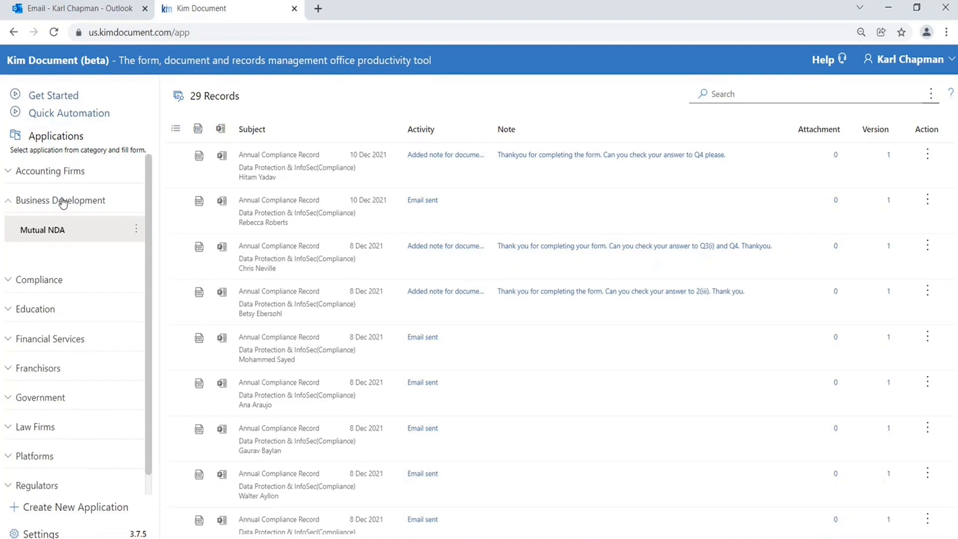
{"action": "left_click", "coordinate": [55, 233]}
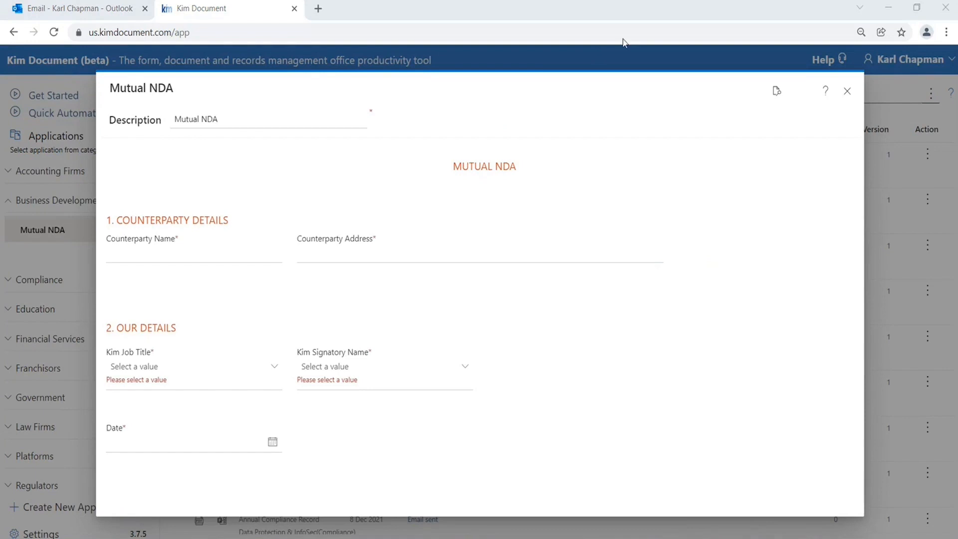
Step: Fill in counterparty name Genesis Inc and its address, choose job title CCO and signatory Person B
{"action": "left_click", "coordinate": [179, 251]}
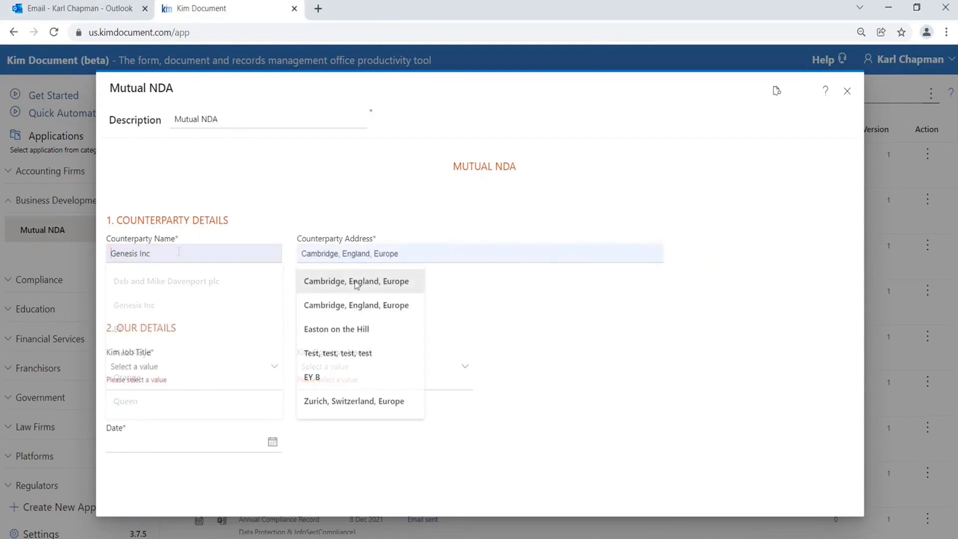
{"action": "left_click", "coordinate": [356, 282]}
{"action": "left_click", "coordinate": [268, 372]}
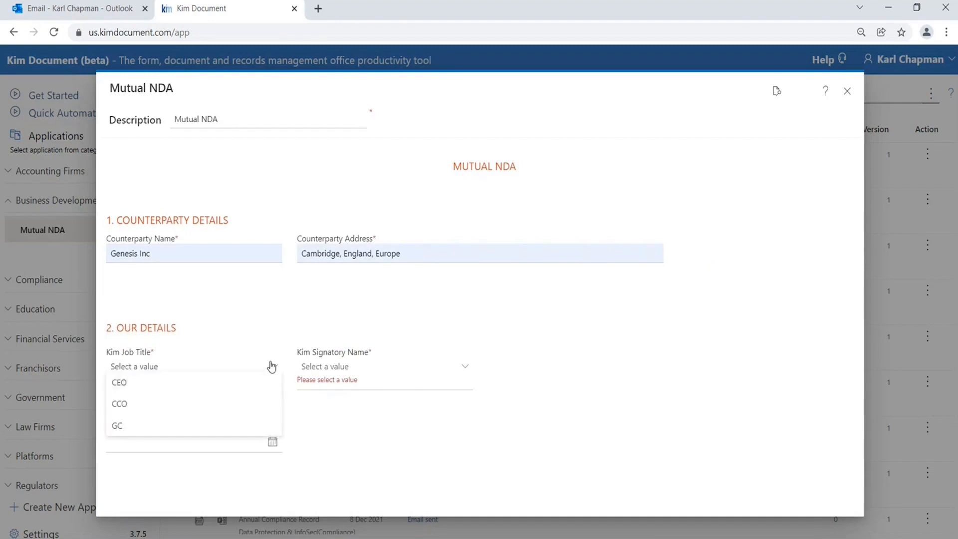
{"action": "left_click", "coordinate": [160, 403]}
{"action": "left_click", "coordinate": [439, 373]}
{"action": "left_click", "coordinate": [366, 403]}
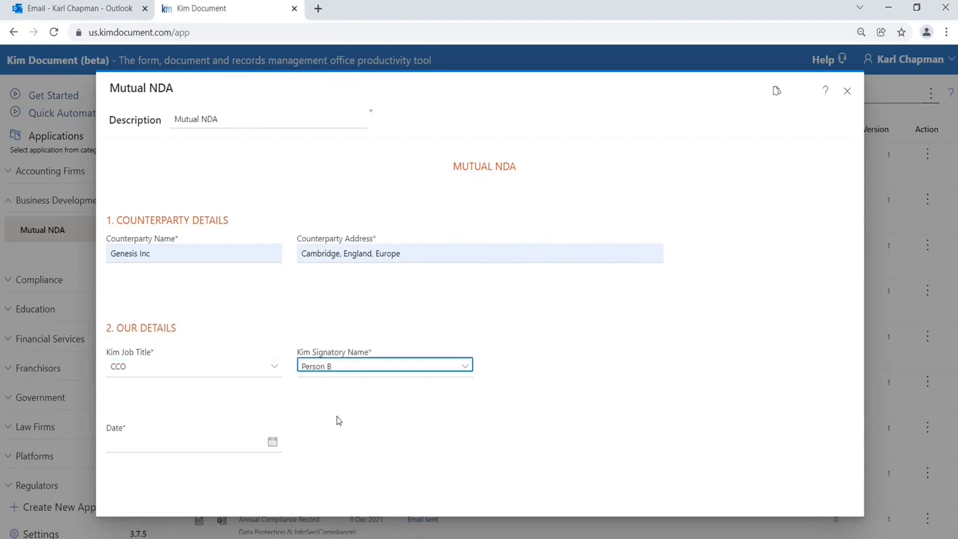
Step: Set the date to December 28, 2021 and generate the Mutual NDA document
{"action": "left_click", "coordinate": [272, 444]}
{"action": "left_click", "coordinate": [154, 398]}
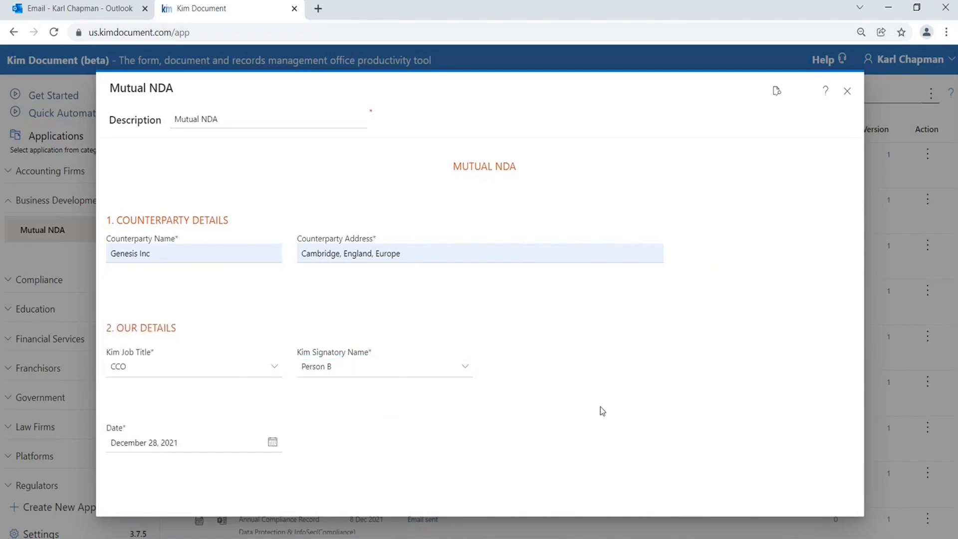
{"action": "scroll", "coordinate": [602, 411], "scroll_direction": "down", "scroll_amount": 1}
{"action": "left_click", "coordinate": [778, 507]}
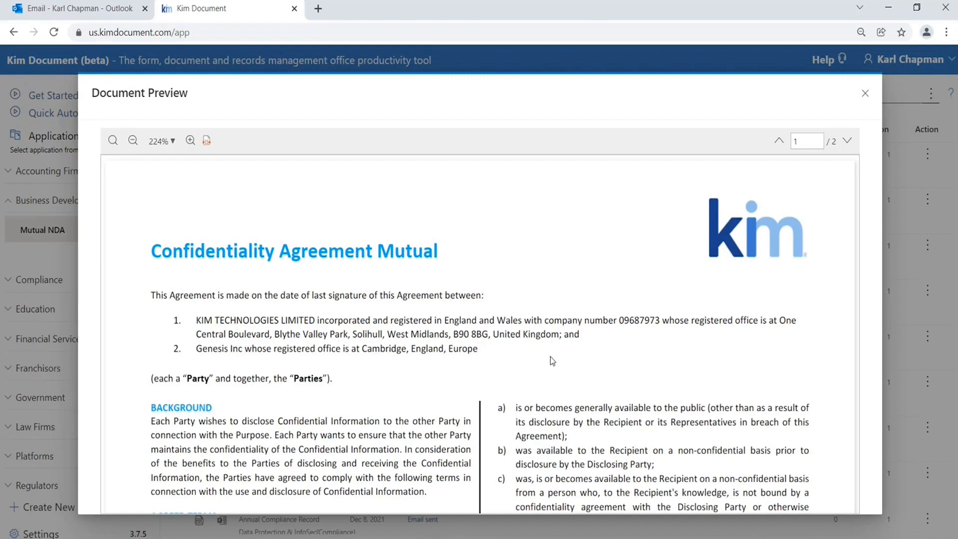
Step: Scroll through both pages of the generated NDA preview to review it, then close the preview
{"action": "scroll", "coordinate": [549, 357], "scroll_direction": "down", "scroll_amount": 1}
{"action": "scroll", "coordinate": [551, 356], "scroll_direction": "down", "scroll_amount": 8}
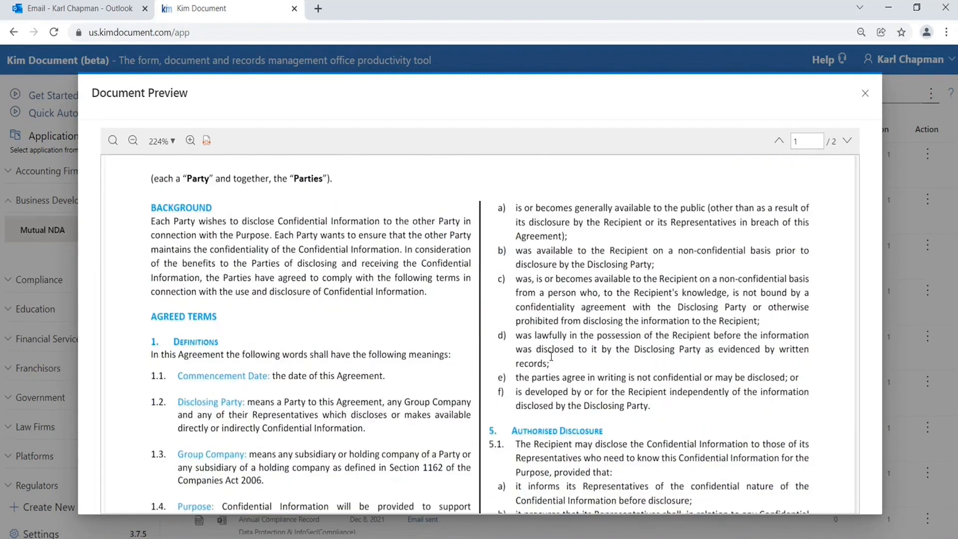
{"action": "scroll", "coordinate": [551, 356], "scroll_direction": "down", "scroll_amount": 10}
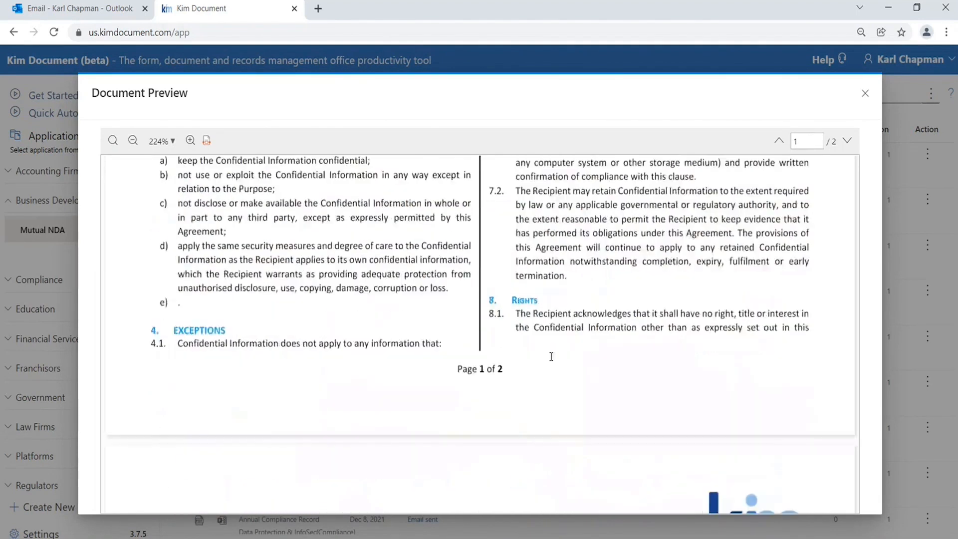
{"action": "scroll", "coordinate": [551, 356], "scroll_direction": "down", "scroll_amount": 5}
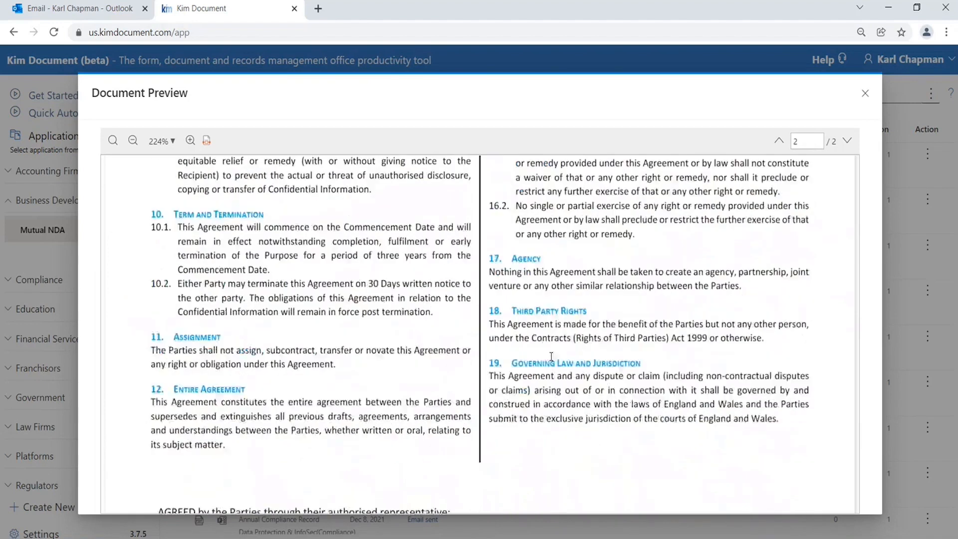
{"action": "scroll", "coordinate": [552, 360], "scroll_direction": "down", "scroll_amount": 3}
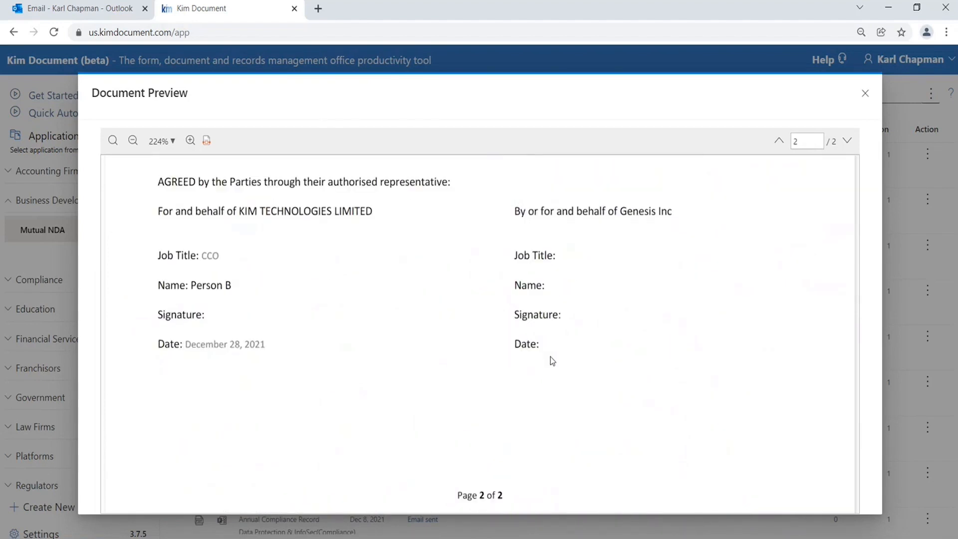
{"action": "scroll", "coordinate": [550, 357], "scroll_direction": "up", "scroll_amount": 6}
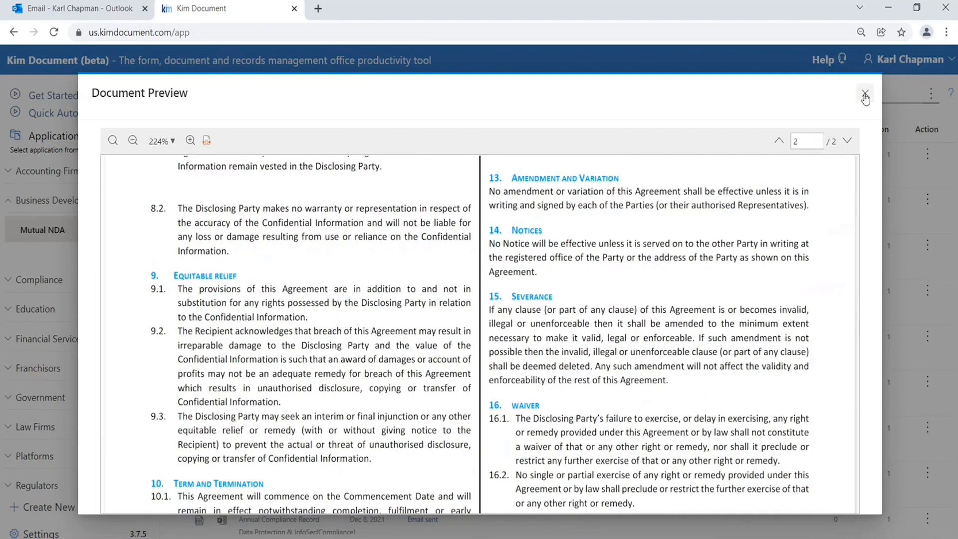
{"action": "left_click", "coordinate": [865, 94]}
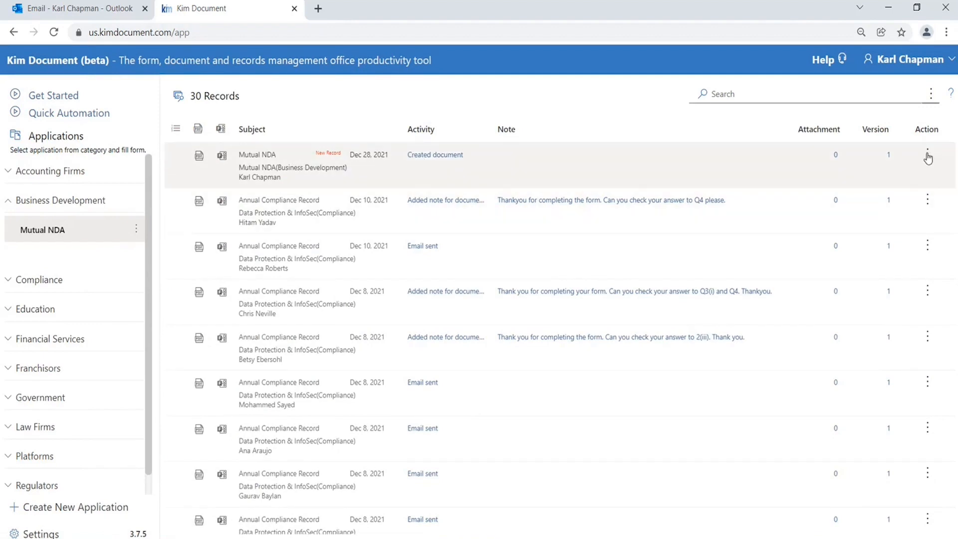
Step: Open the action options for the new Mutual NDA record
{"action": "left_click", "coordinate": [927, 155]}
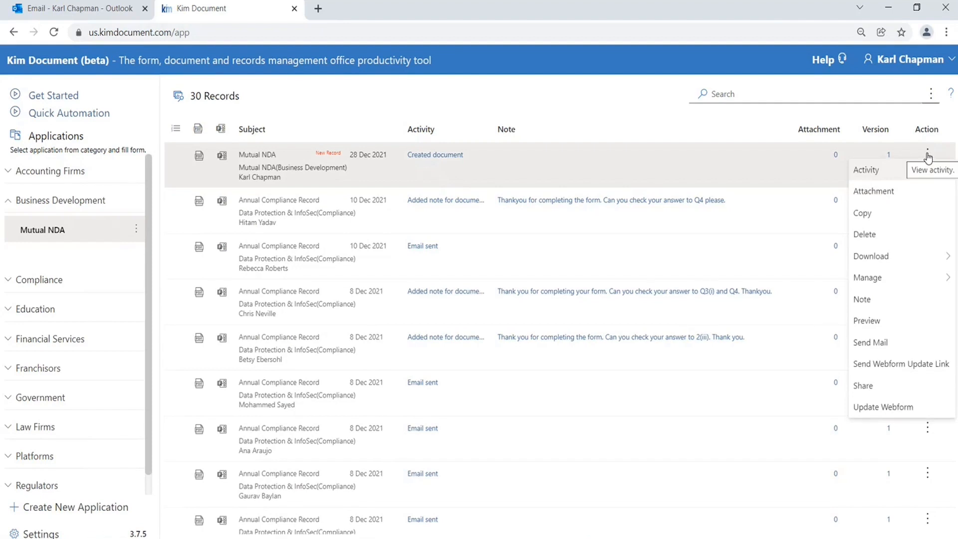